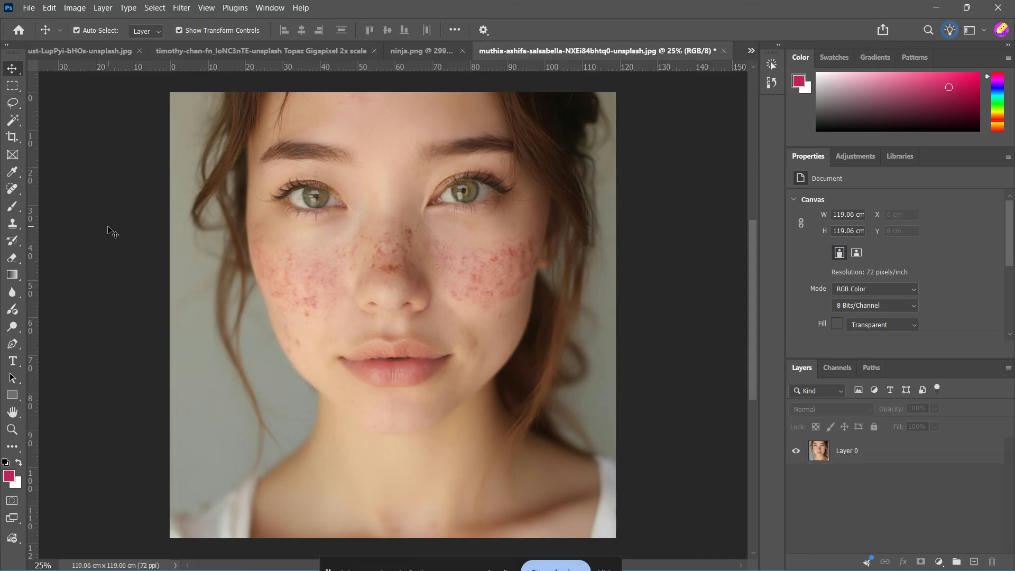
Step: Activate the Patch tool and set its patch mode to Content-Aware
{"action": "key", "text": "j"}
{"action": "right_click", "coordinate": [13, 189]}
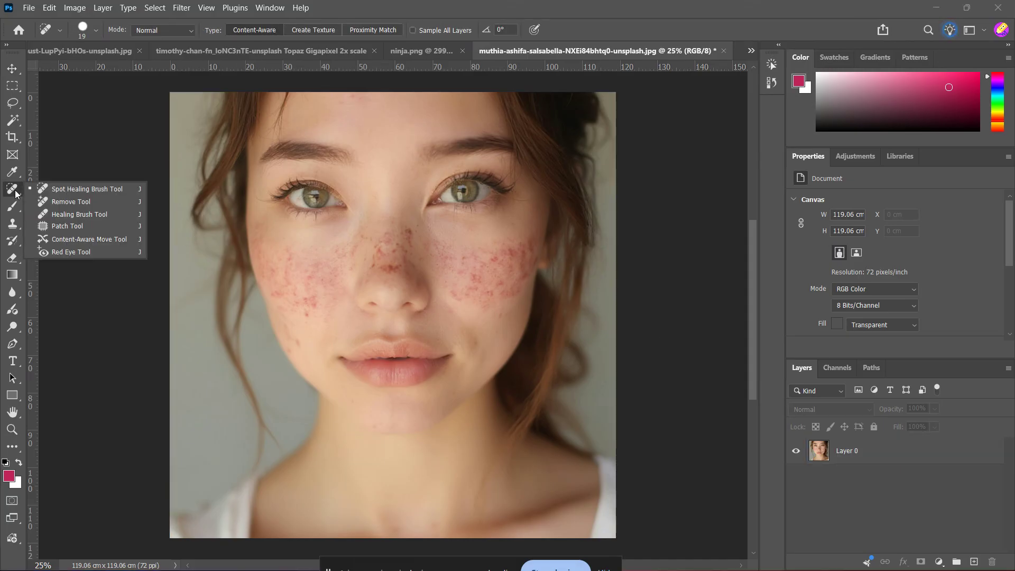
{"action": "left_click", "coordinate": [64, 224]}
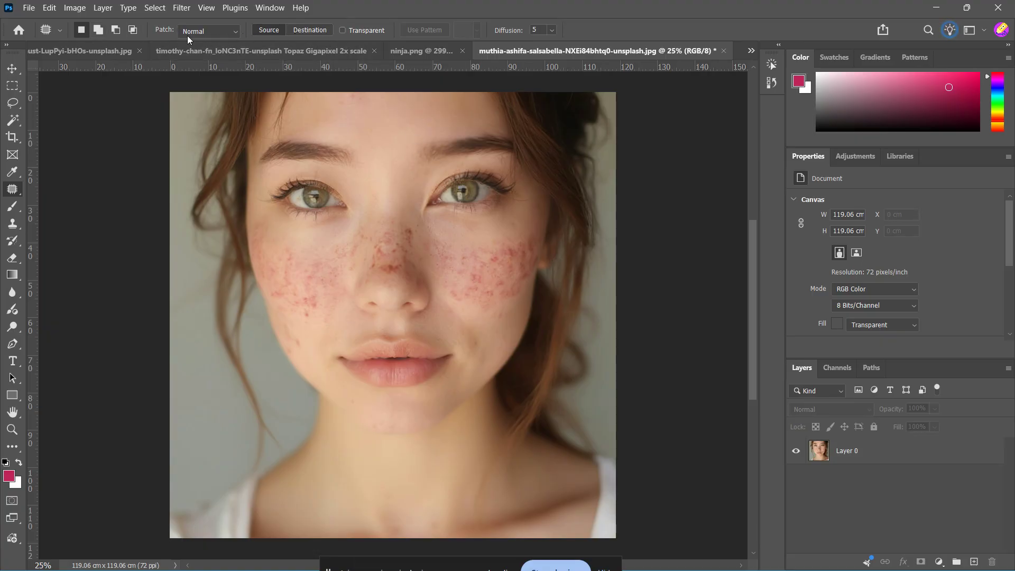
{"action": "left_click", "coordinate": [226, 32]}
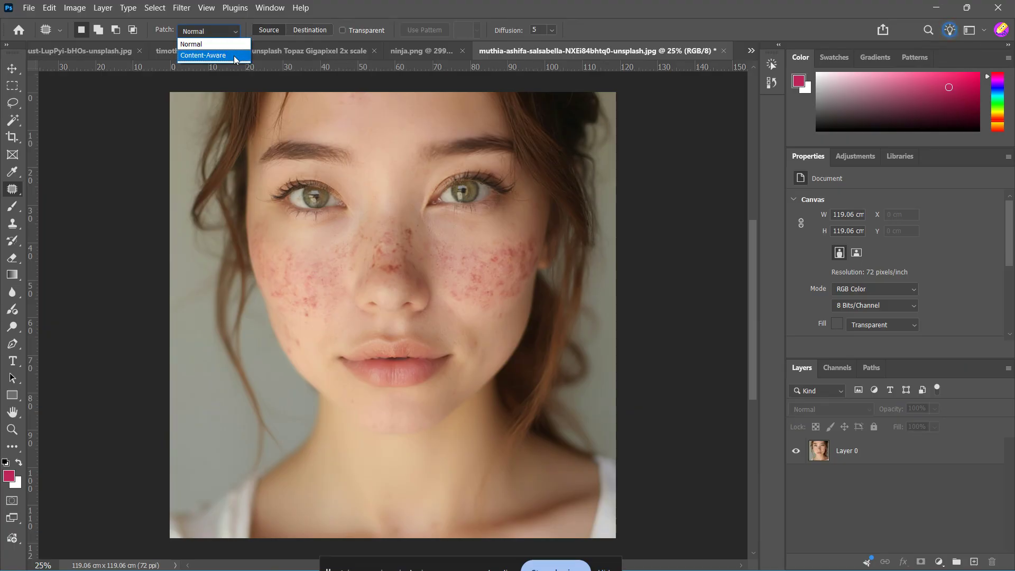
{"action": "left_click", "coordinate": [235, 57]}
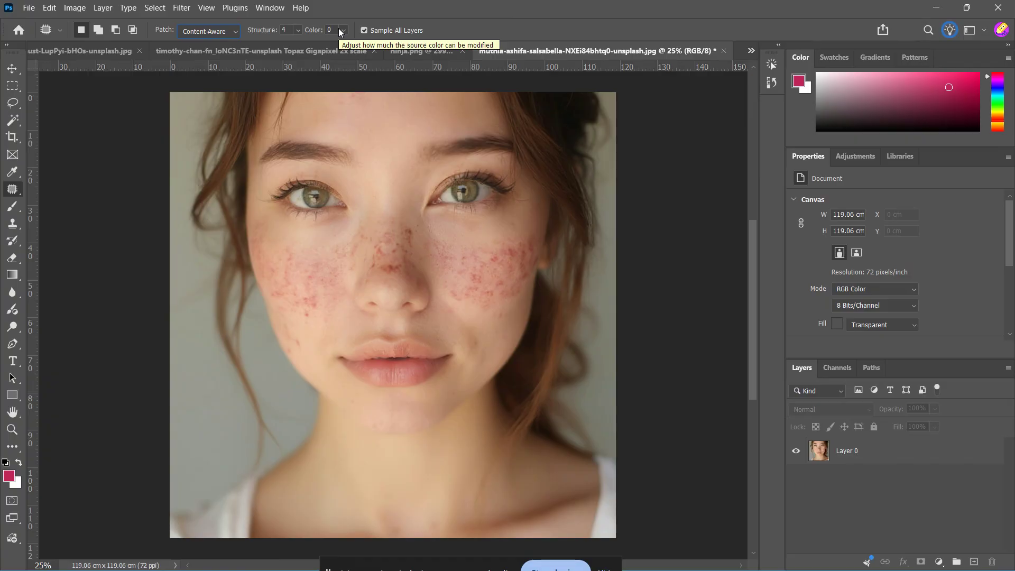
Step: Set the Patch tool's Structure to 2 and Color to 3
{"action": "left_click", "coordinate": [299, 31]}
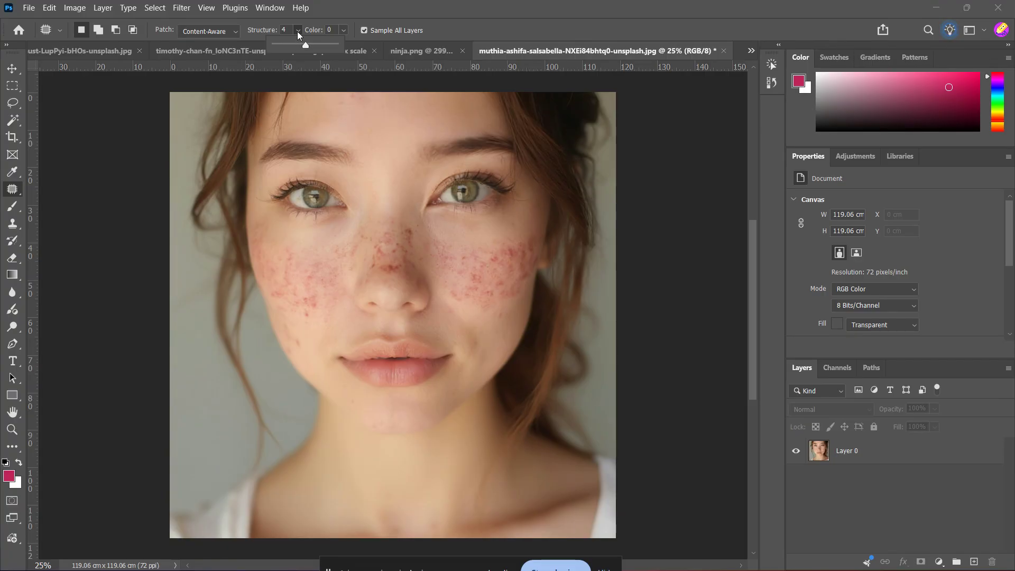
{"action": "left_click", "coordinate": [298, 33]}
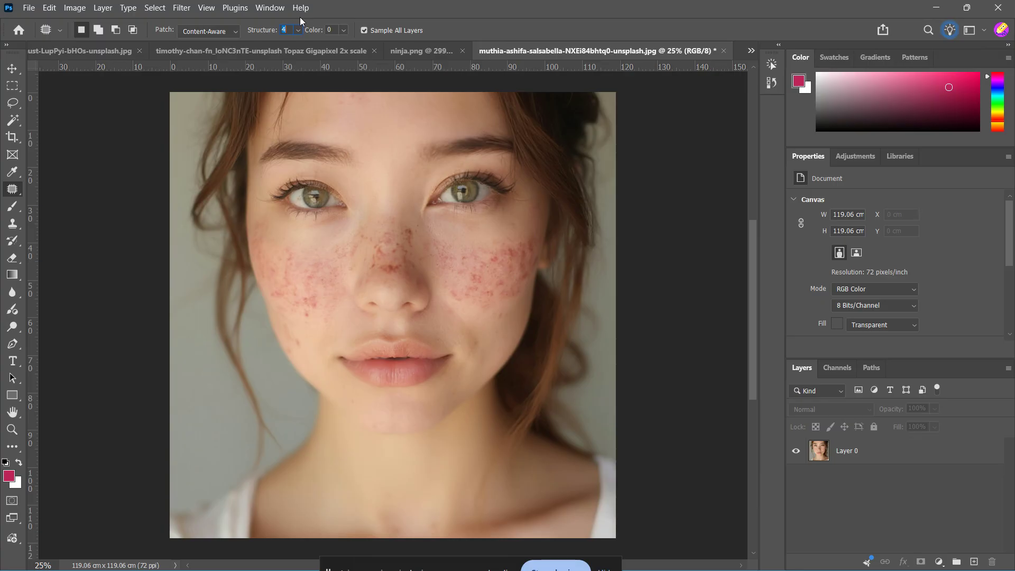
{"action": "left_click", "coordinate": [299, 27]}
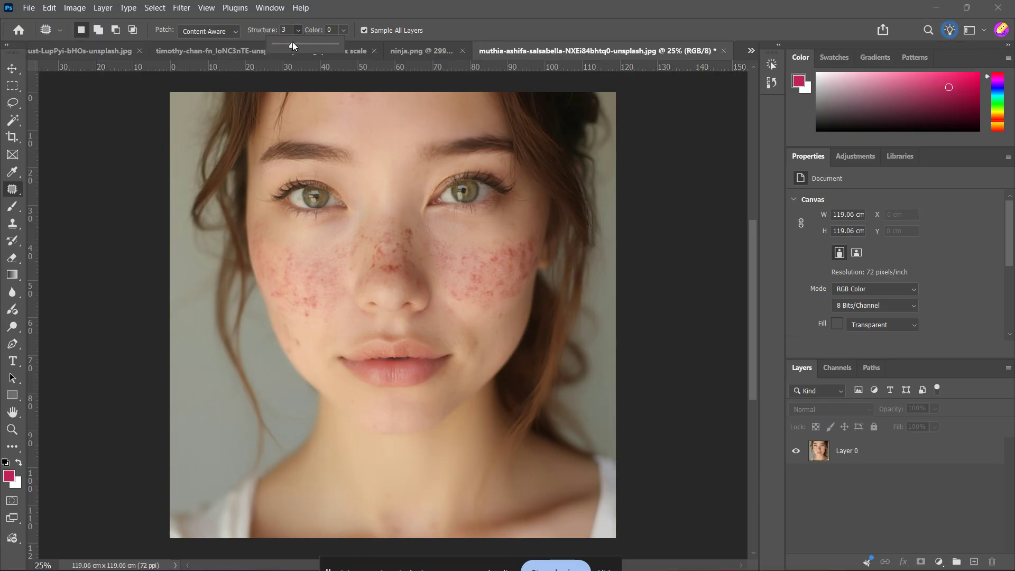
{"action": "left_click_drag", "start_coordinate": [290, 42], "coordinate": [289, 43]}
{"action": "left_click", "coordinate": [297, 29]}
{"action": "left_click", "coordinate": [345, 29]}
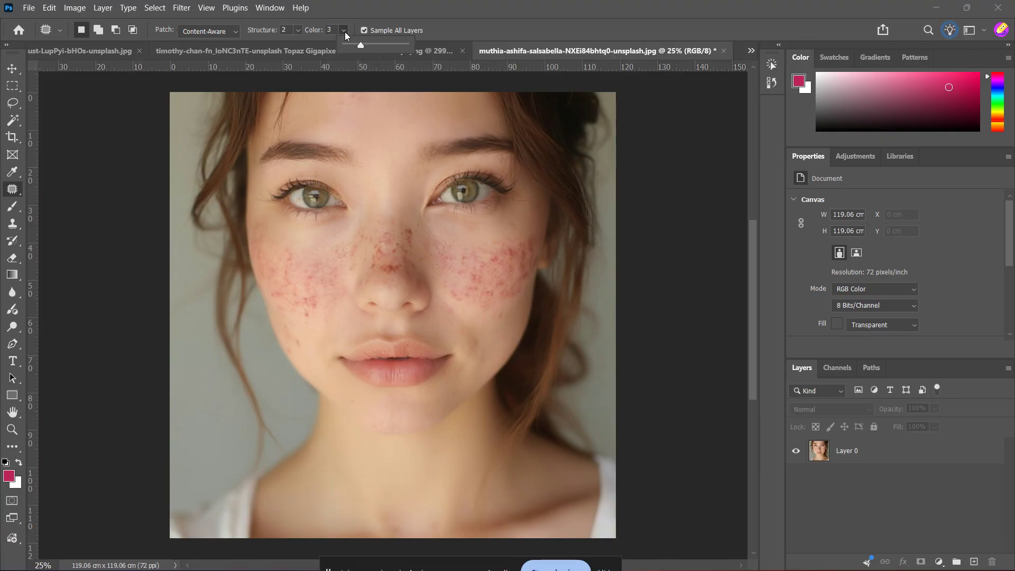
{"action": "left_click", "coordinate": [344, 32]}
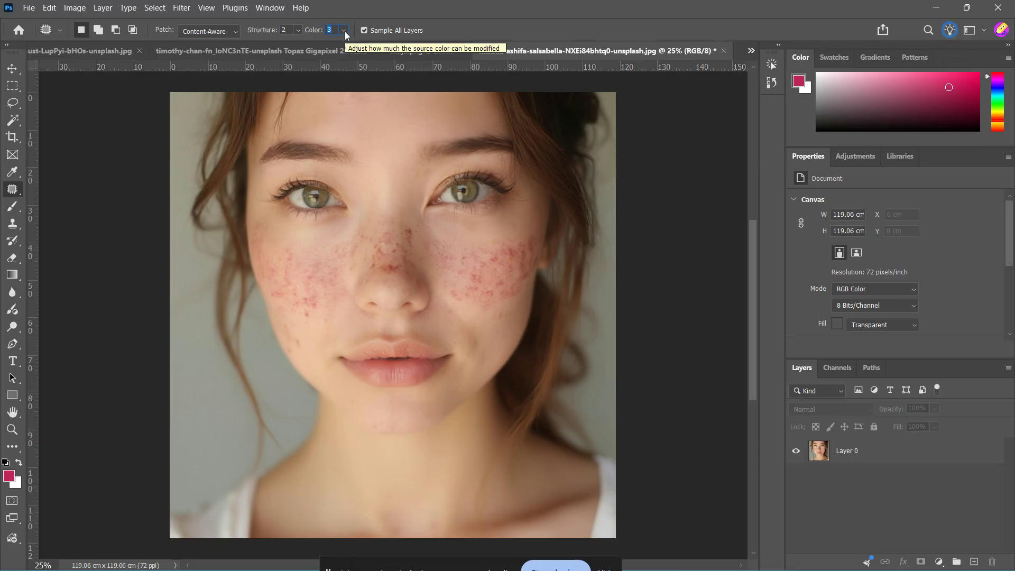
{"action": "left_click", "coordinate": [336, 21]}
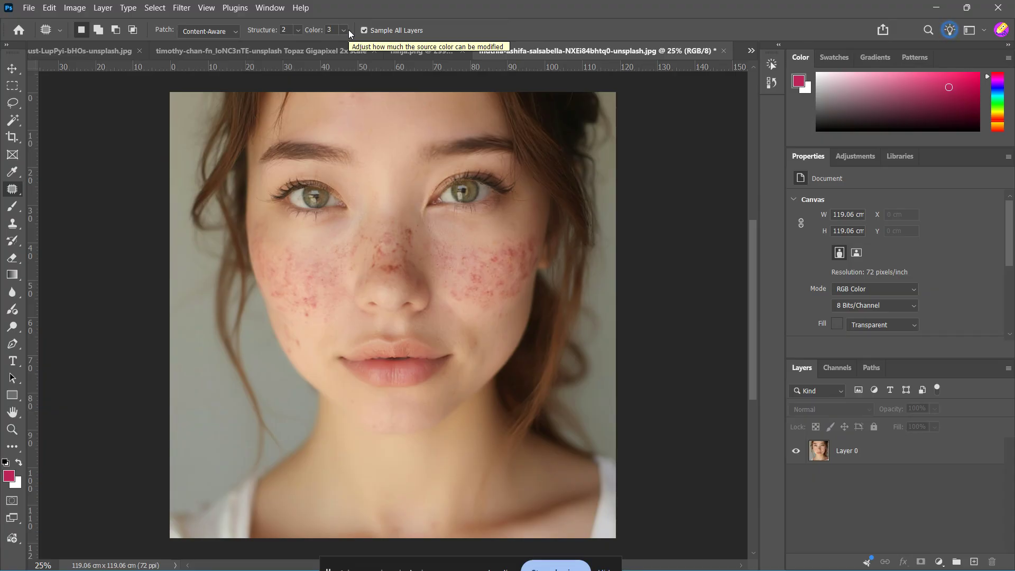
Step: Outline the reddened area of the cheek on the image's right side with a patch selection about 26 by 19.5 cm
{"action": "scroll", "coordinate": [516, 284], "scroll_direction": "up", "scroll_amount": 4}
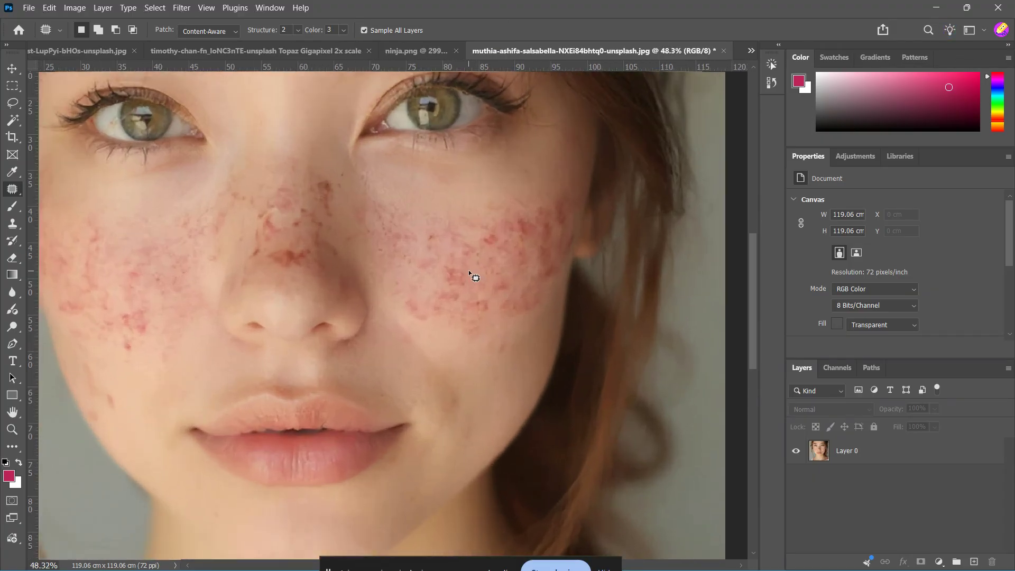
{"action": "scroll", "coordinate": [468, 271], "scroll_direction": "up", "scroll_amount": 1}
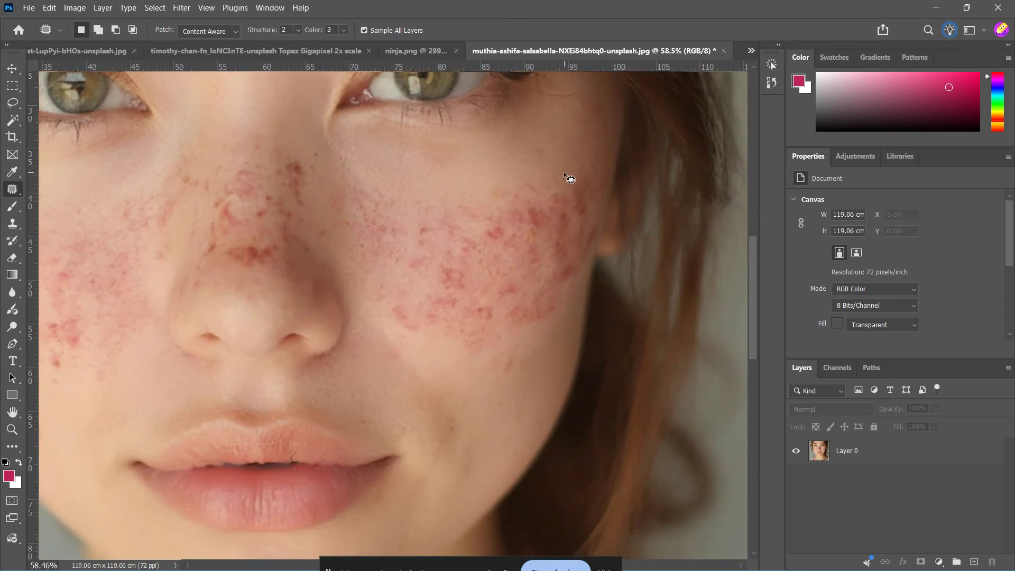
{"action": "mouse_move", "coordinate": [563, 172]}
{"action": "left_mouse_down"}
{"action": "mouse_move", "coordinate": [548, 185]}
{"action": "mouse_move", "coordinate": [482, 199]}
{"action": "mouse_move", "coordinate": [408, 193]}
{"action": "mouse_move", "coordinate": [364, 223]}
{"action": "mouse_move", "coordinate": [385, 303]}
{"action": "mouse_move", "coordinate": [455, 342]}
{"action": "mouse_move", "coordinate": [505, 336]}
{"action": "mouse_move", "coordinate": [530, 326]}
{"action": "mouse_move", "coordinate": [576, 276]}
{"action": "mouse_move", "coordinate": [591, 222]}
{"action": "left_mouse_up"}
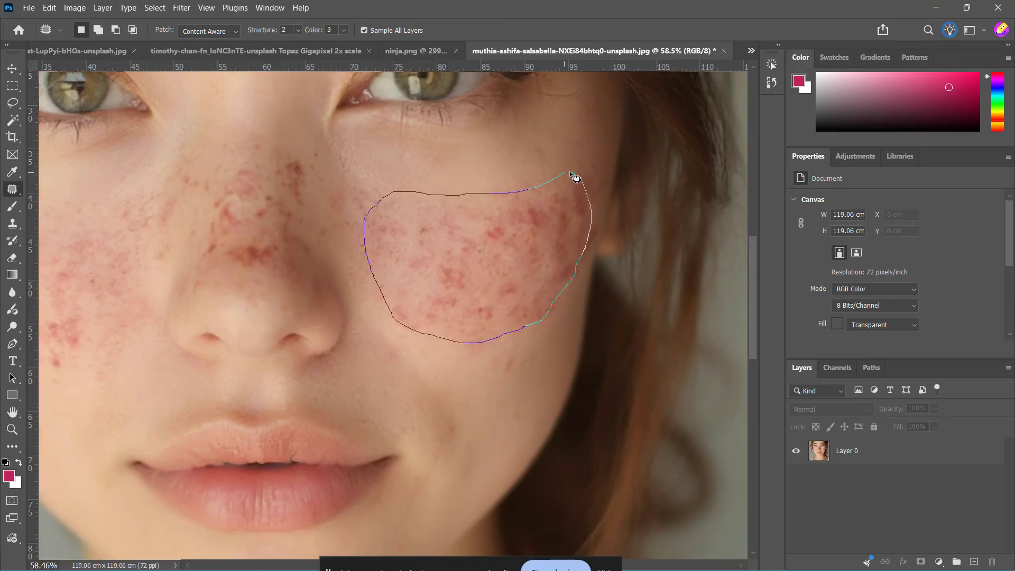
{"action": "left_click_drag", "start_coordinate": [570, 173], "coordinate": [564, 173]}
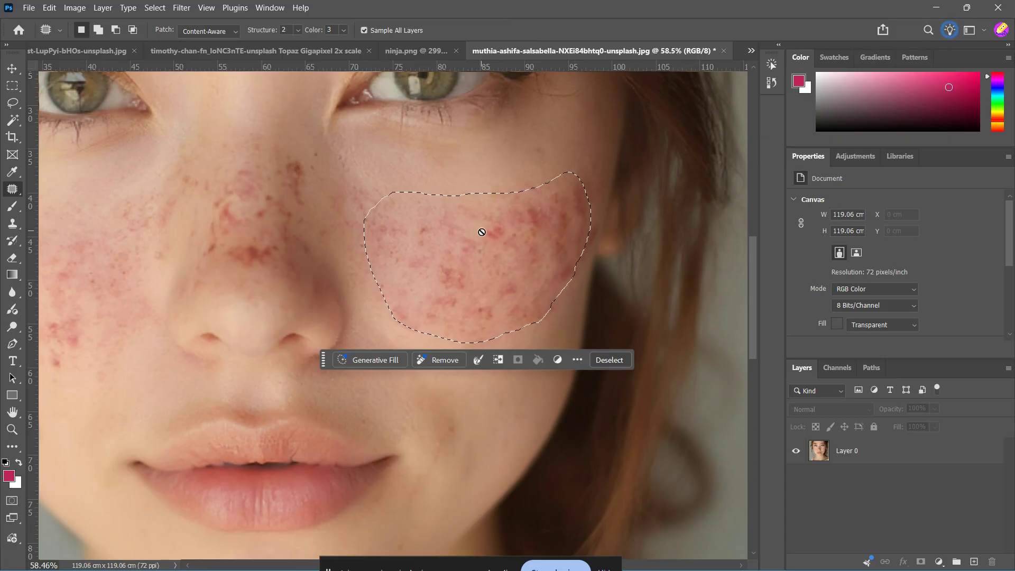
Step: Make Layer 0 active, patch the outlined cheek with the clearer skin just below it, and clear the selection
{"action": "left_click_drag", "start_coordinate": [482, 233], "coordinate": [482, 255]}
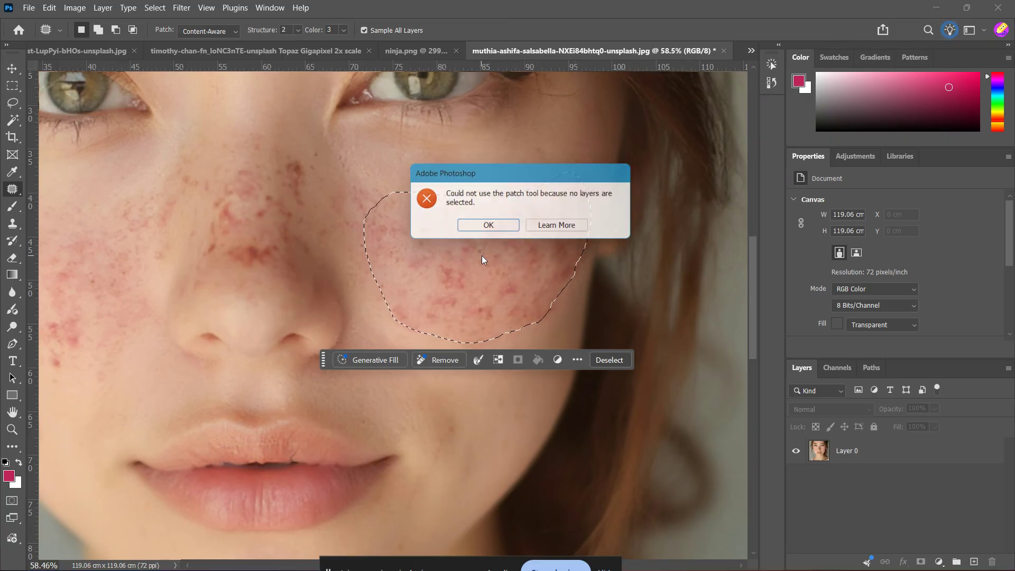
{"action": "left_click", "coordinate": [489, 228]}
{"action": "left_click", "coordinate": [848, 456]}
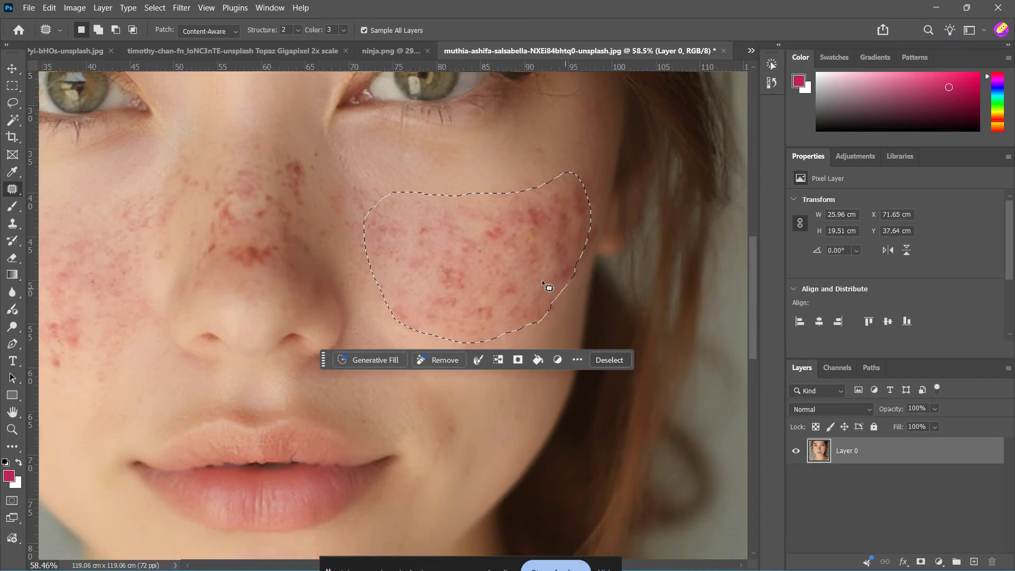
{"action": "left_click_drag", "start_coordinate": [491, 261], "coordinate": [477, 379]}
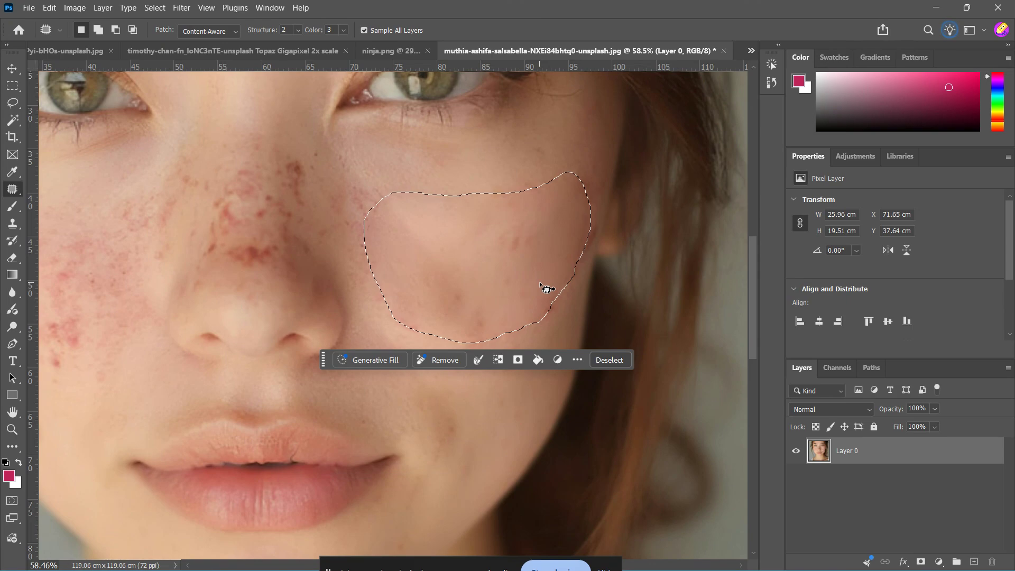
{"action": "scroll", "coordinate": [207, 385], "scroll_direction": "down", "scroll_amount": 2, "text": "alt"}
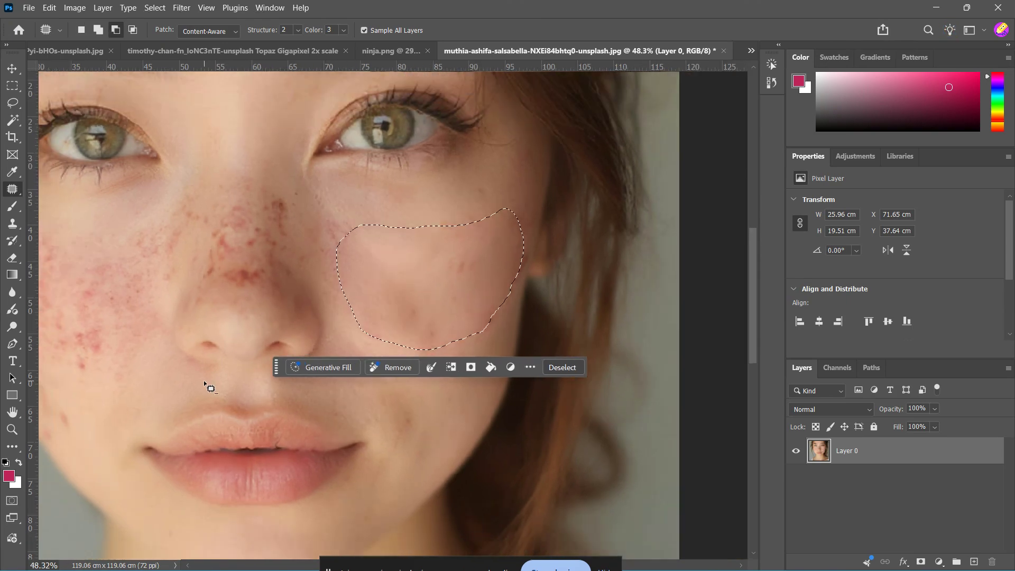
{"action": "scroll", "coordinate": [208, 385], "scroll_direction": "down", "scroll_amount": 2, "text": "alt"}
{"action": "left_click_drag", "start_coordinate": [208, 385], "coordinate": [365, 356]}
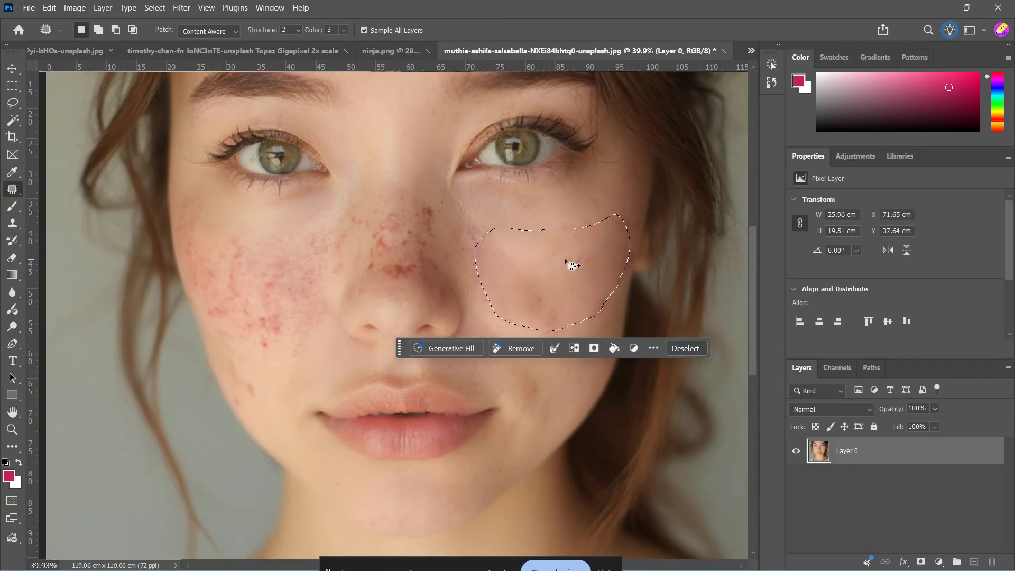
{"action": "key", "text": "Return"}
{"action": "left_click", "coordinate": [679, 353]}
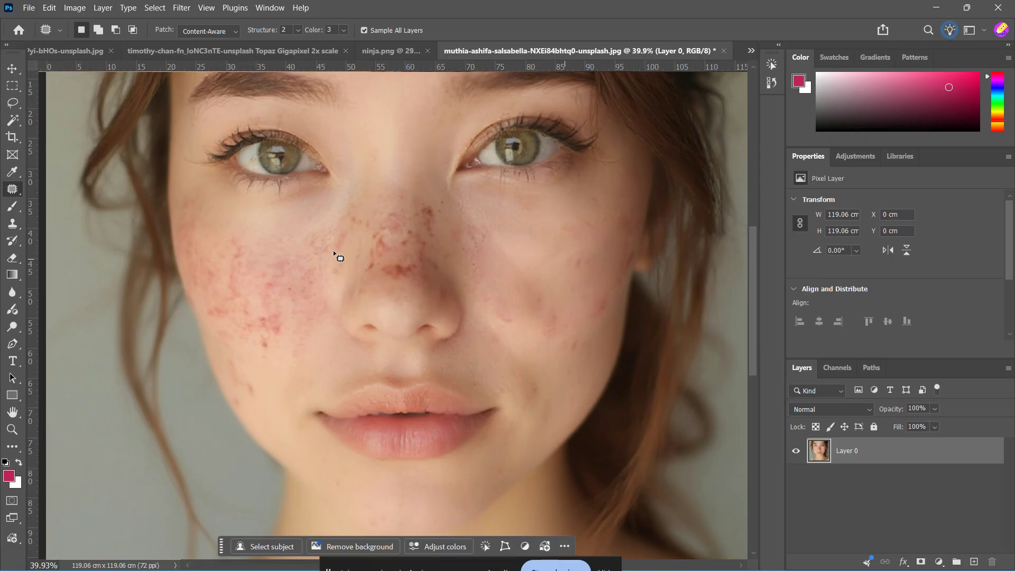
Step: Outline about 22.4 by 16.7 cm of blemished skin on the other cheek, patch it with clearer skin from below, and deselect
{"action": "scroll", "coordinate": [444, 225], "scroll_direction": "up", "scroll_amount": 1}
{"action": "scroll", "coordinate": [445, 226], "scroll_direction": "up", "scroll_amount": 3}
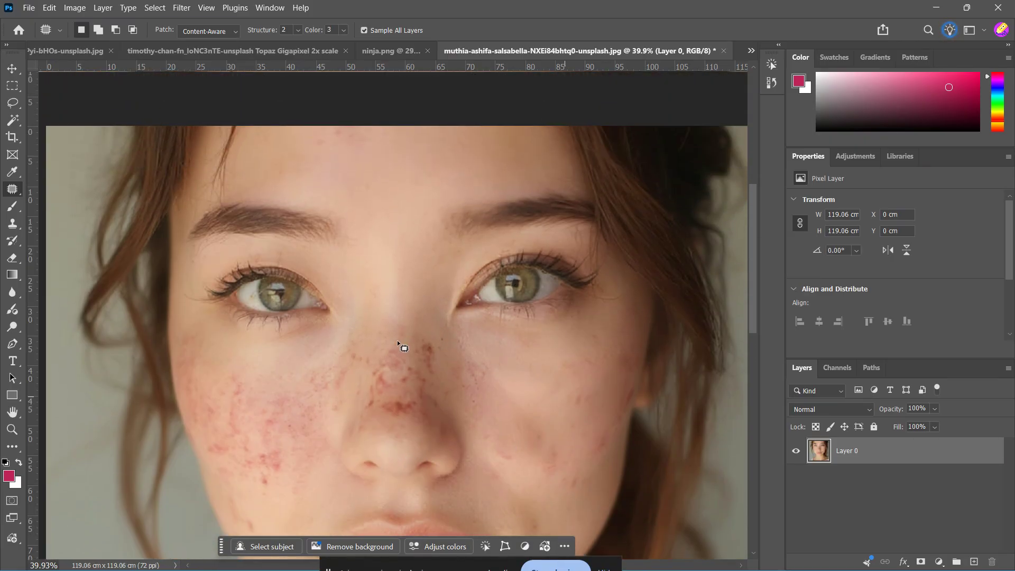
{"action": "scroll", "coordinate": [340, 369], "scroll_direction": "down", "scroll_amount": 3}
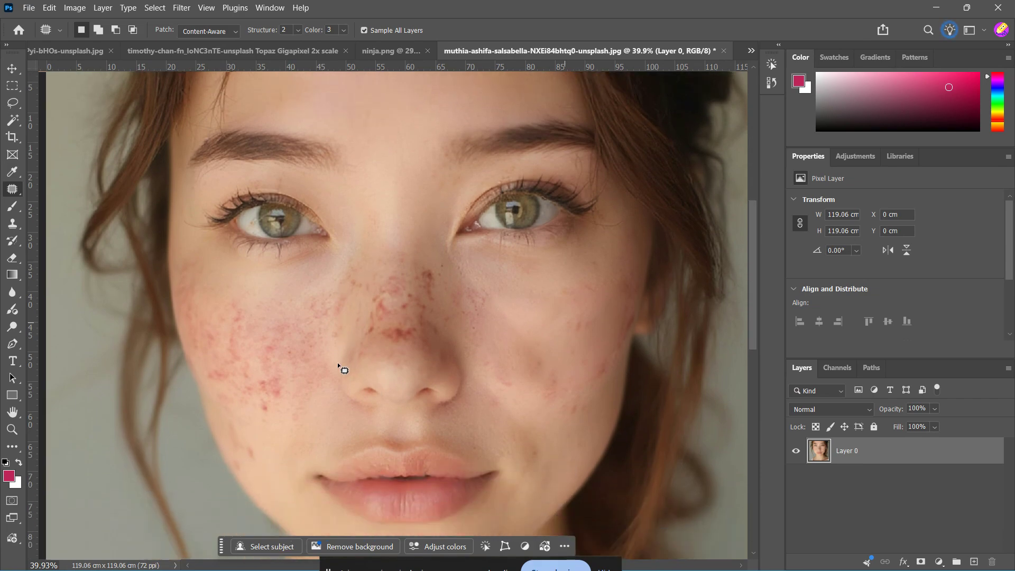
{"action": "mouse_move", "coordinate": [307, 372]}
{"action": "left_mouse_down"}
{"action": "mouse_move", "coordinate": [247, 389]}
{"action": "mouse_move", "coordinate": [209, 380]}
{"action": "mouse_move", "coordinate": [194, 361]}
{"action": "mouse_move", "coordinate": [190, 289]}
{"action": "mouse_move", "coordinate": [307, 302]}
{"action": "mouse_move", "coordinate": [324, 338]}
{"action": "mouse_move", "coordinate": [301, 383]}
{"action": "left_mouse_up"}
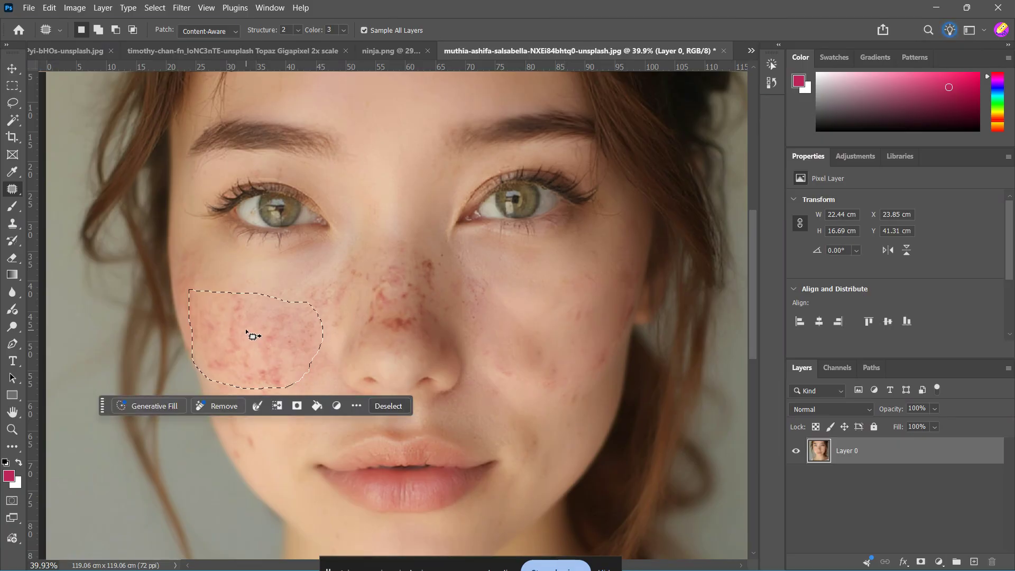
{"action": "left_click_drag", "start_coordinate": [253, 335], "coordinate": [253, 403]}
{"action": "mouse_move", "coordinate": [261, 402]}
{"action": "left_mouse_down"}
{"action": "mouse_move", "coordinate": [276, 416]}
{"action": "mouse_move", "coordinate": [270, 402]}
{"action": "left_mouse_up"}
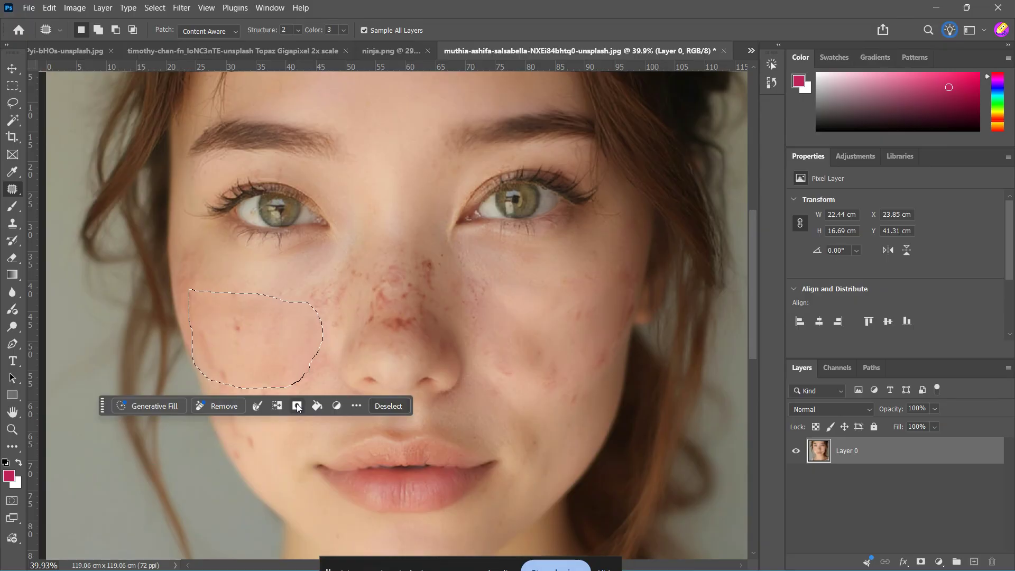
{"action": "left_click", "coordinate": [387, 405]}
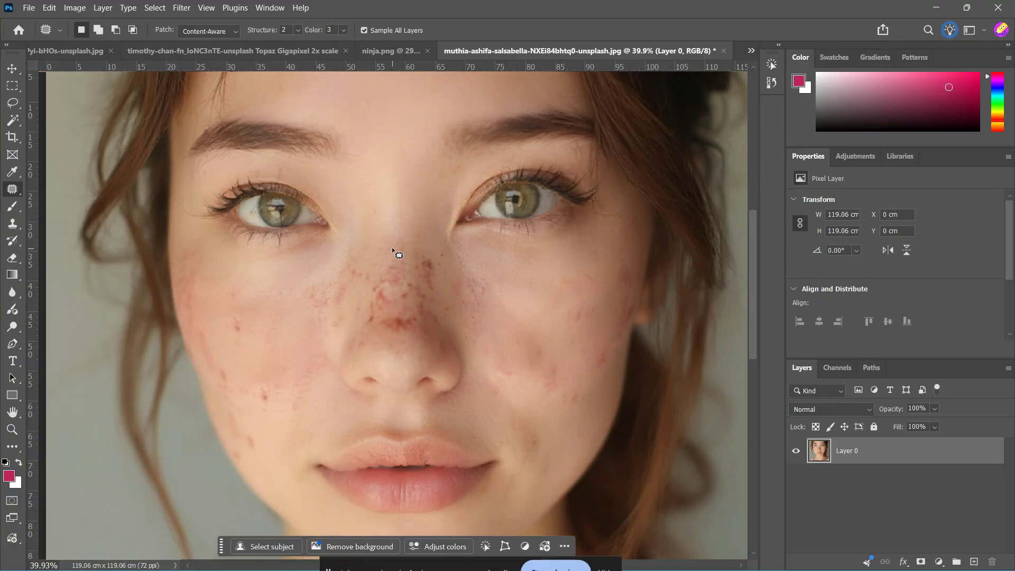
Step: Outline the blemished nose bridge, about 12 by 17 cm, patch it with the clear skin between the eyebrows, and deselect
{"action": "left_click_drag", "start_coordinate": [369, 240], "coordinate": [369, 260]}
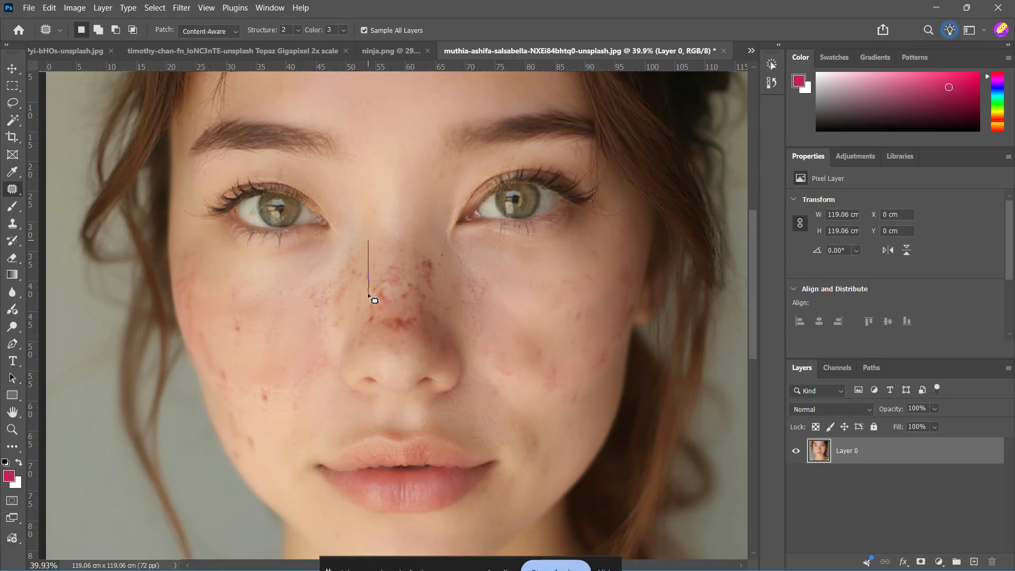
{"action": "mouse_move", "coordinate": [367, 320]}
{"action": "left_mouse_down"}
{"action": "mouse_move", "coordinate": [376, 333]}
{"action": "mouse_move", "coordinate": [437, 290]}
{"action": "mouse_move", "coordinate": [432, 255]}
{"action": "mouse_move", "coordinate": [397, 234]}
{"action": "mouse_move", "coordinate": [375, 252]}
{"action": "mouse_move", "coordinate": [369, 245]}
{"action": "left_mouse_up"}
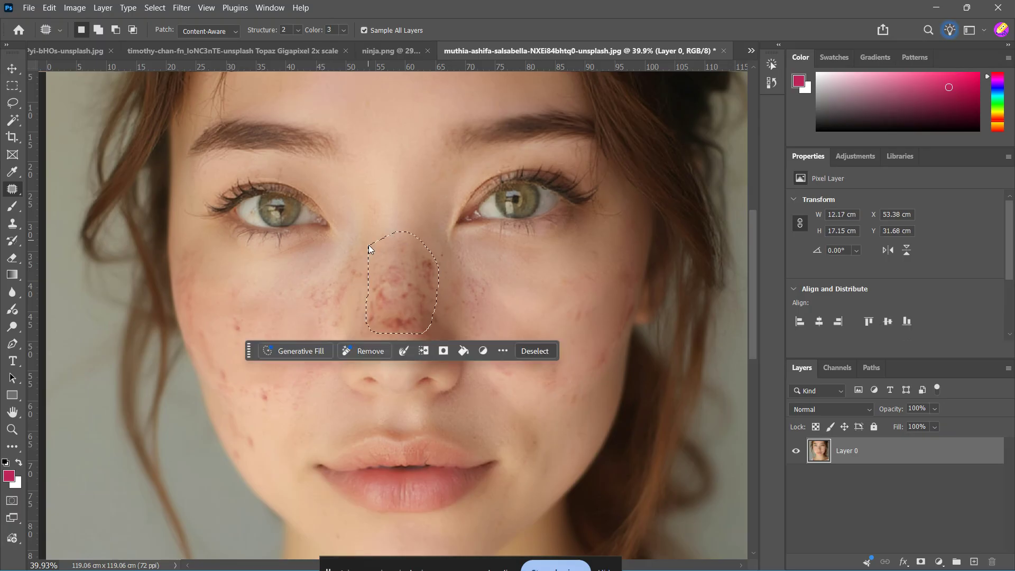
{"action": "mouse_move", "coordinate": [404, 276]}
{"action": "left_mouse_down"}
{"action": "mouse_move", "coordinate": [397, 302]}
{"action": "mouse_move", "coordinate": [391, 170]}
{"action": "mouse_move", "coordinate": [395, 196]}
{"action": "left_mouse_up"}
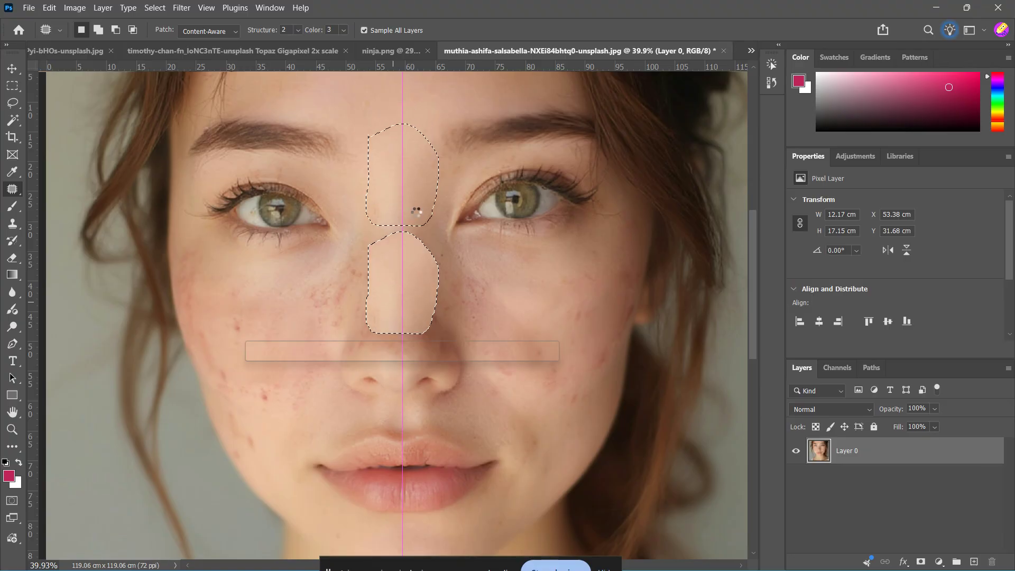
{"action": "left_click", "coordinate": [450, 270]}
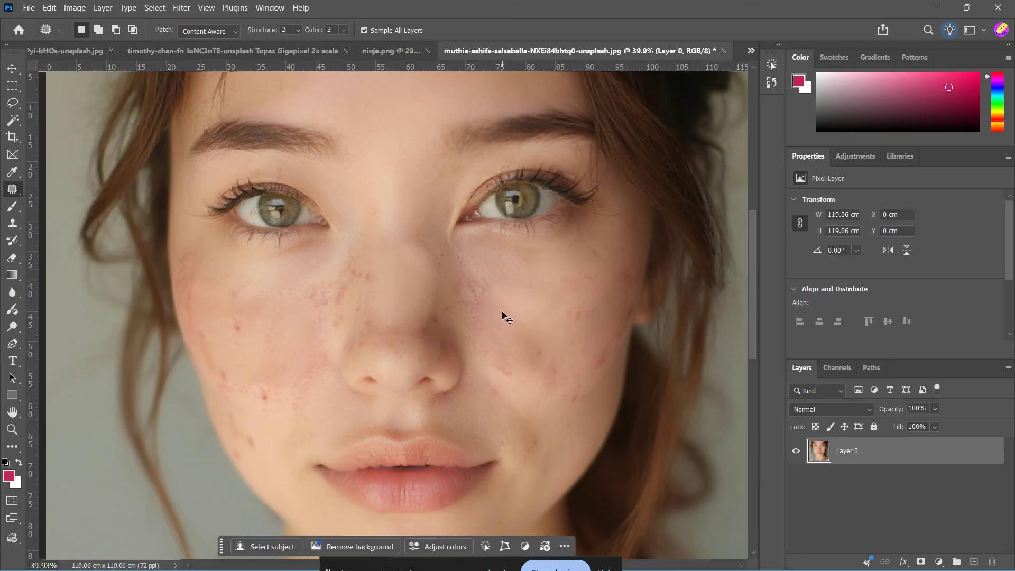
{"action": "key", "text": "ctrl+0"}
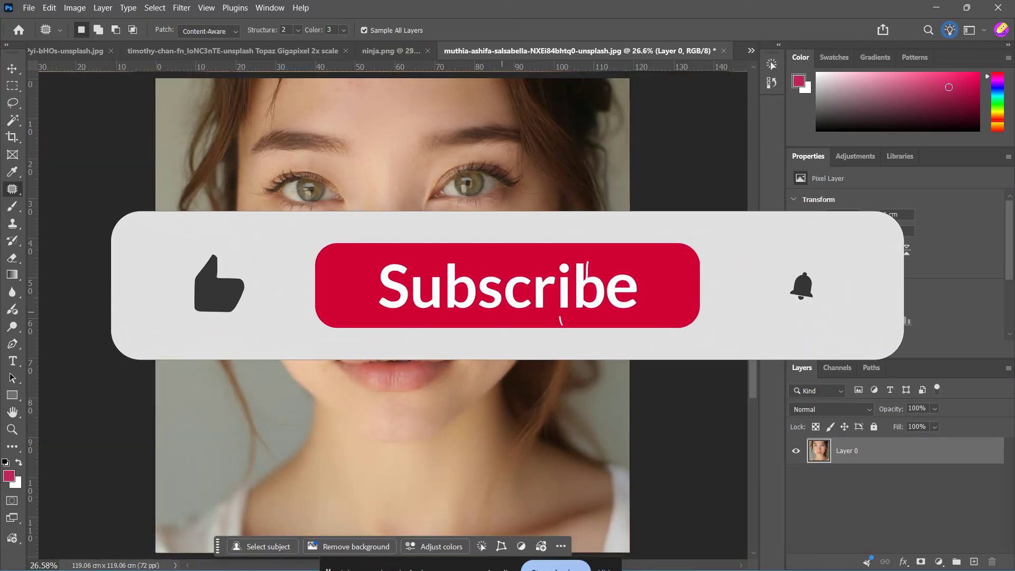